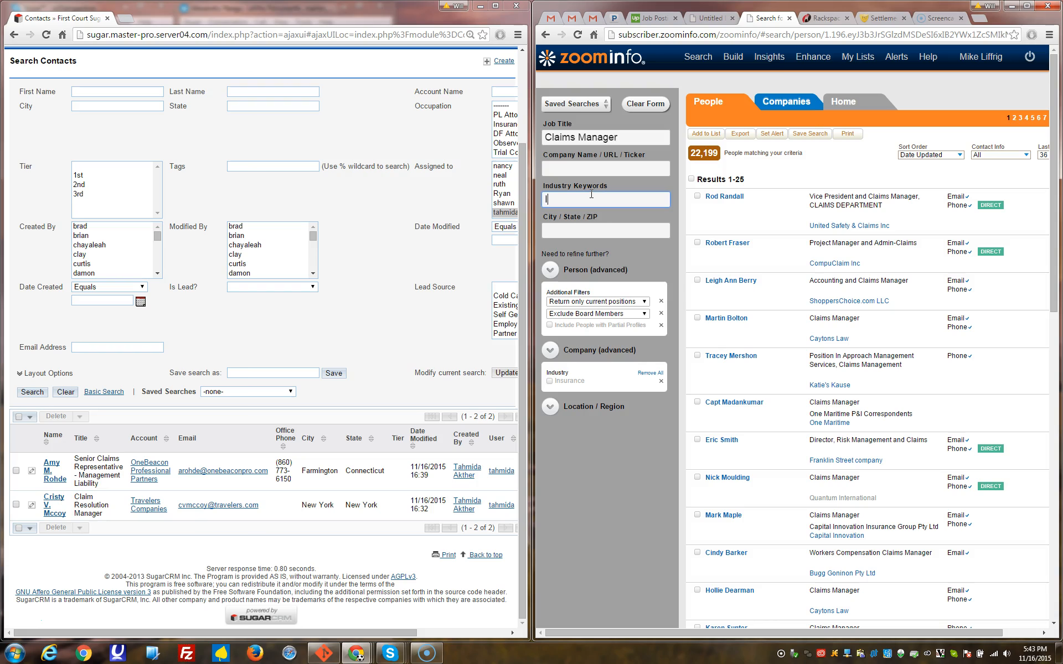
Filter the Claims Manager people search by the industry keyword Insurance and the city Cincinnati.
{"action": "left_click", "coordinate": [578, 231]}
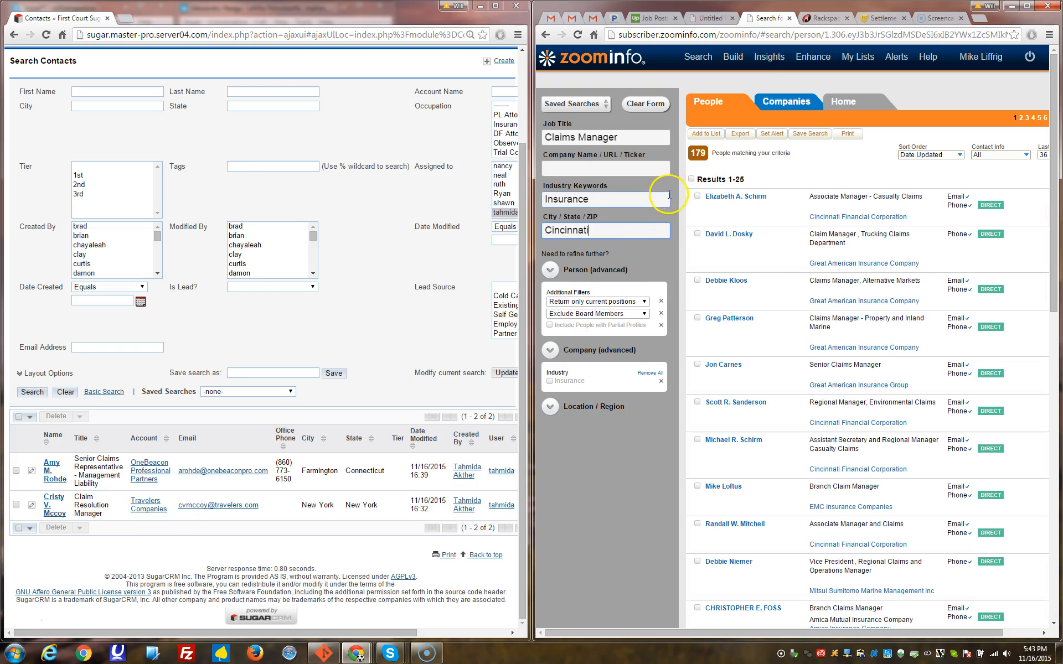
{"action": "left_click", "coordinate": [661, 173]}
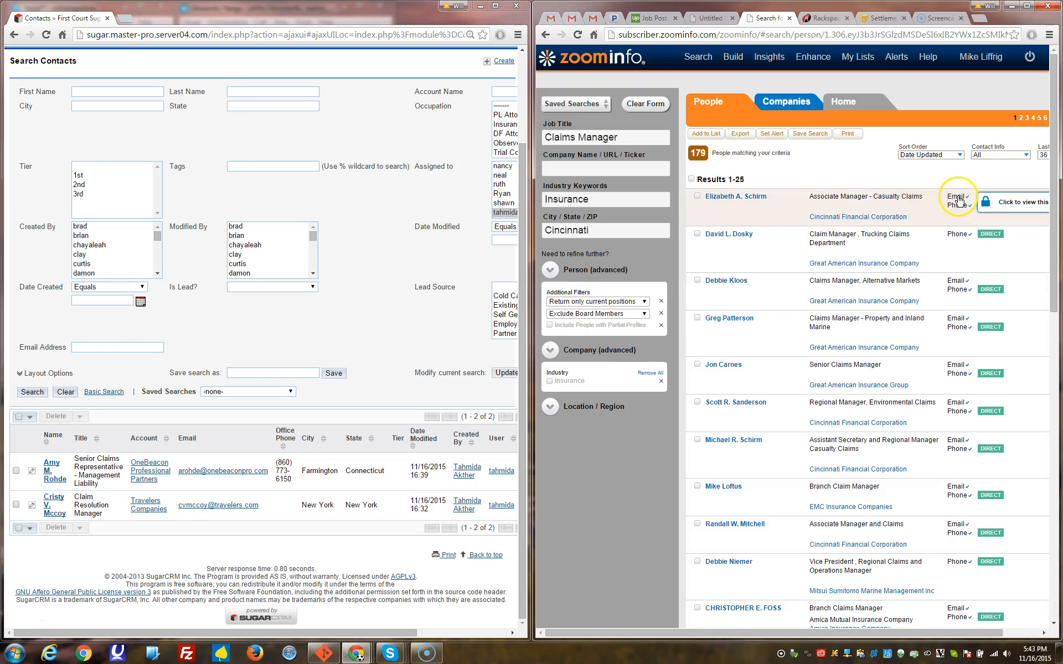
{"action": "left_click", "coordinate": [731, 235]}
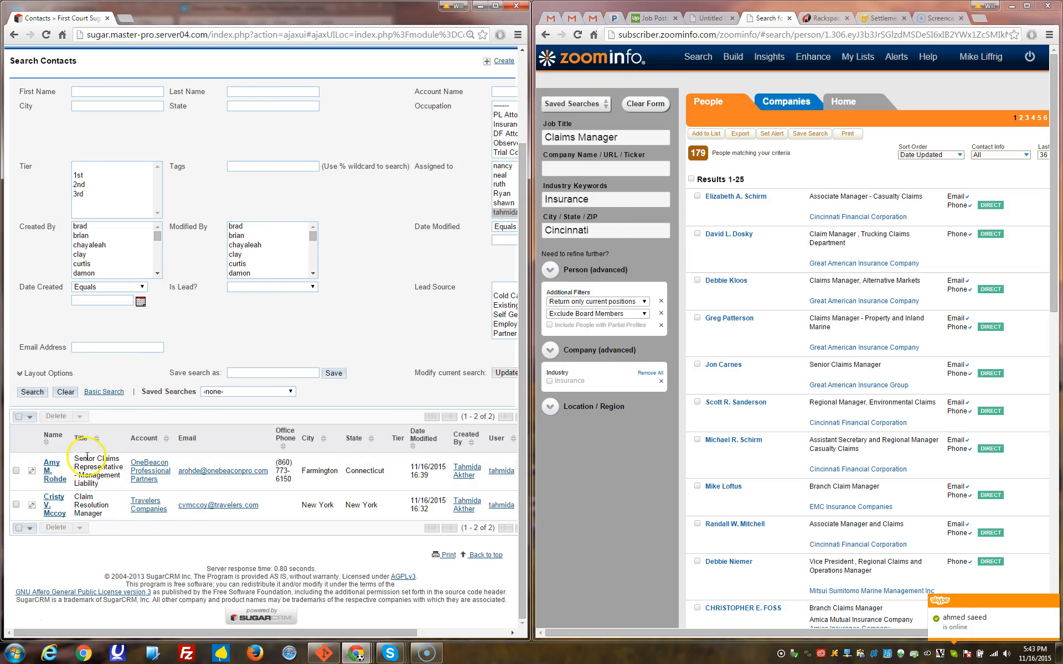
Clear the contact search filters in the CRM and start creating a new contact.
{"action": "scroll", "coordinate": [204, 158], "scroll_direction": "up", "scroll_amount": 2}
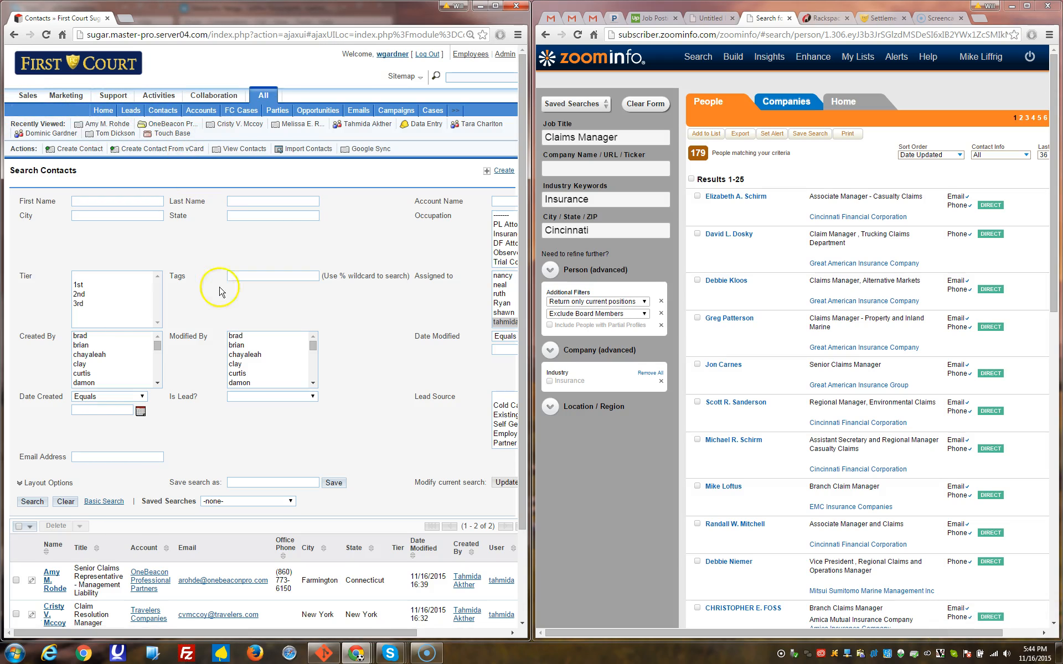
{"action": "left_click", "coordinate": [64, 504]}
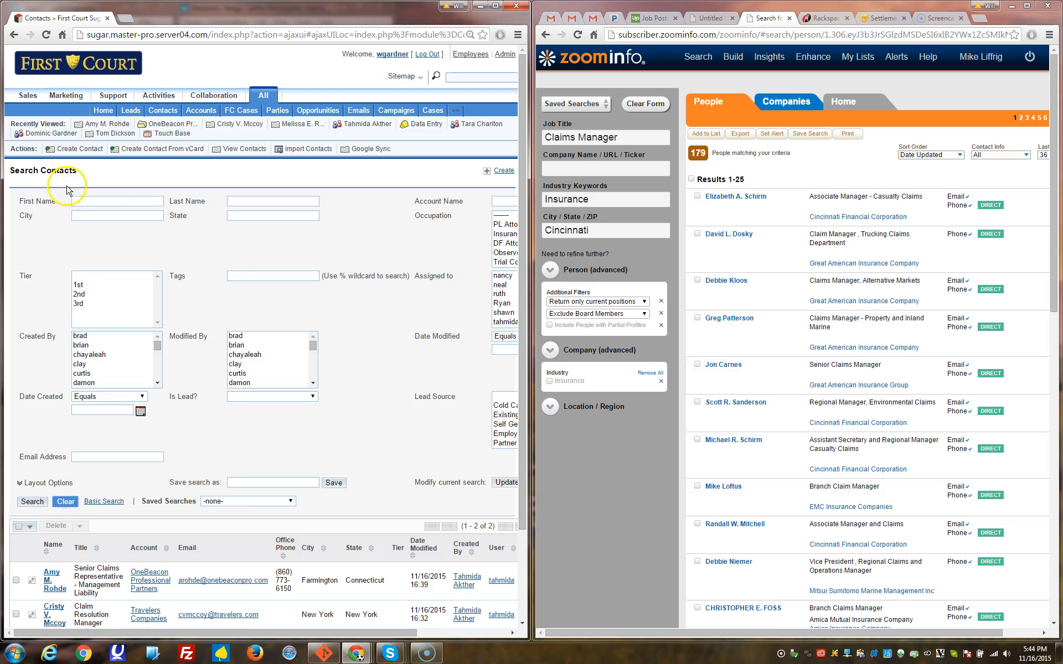
{"action": "left_click", "coordinate": [77, 150]}
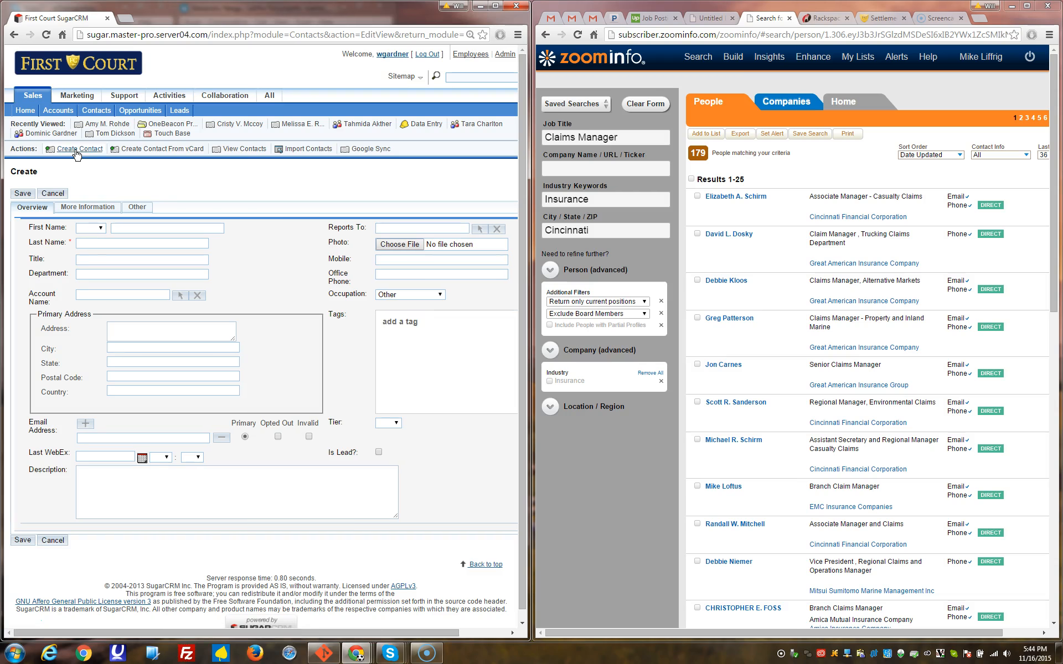
Open the profile of the first person in the ZoomInfo results and search the CRM for that person's email address.
{"action": "left_click", "coordinate": [745, 198]}
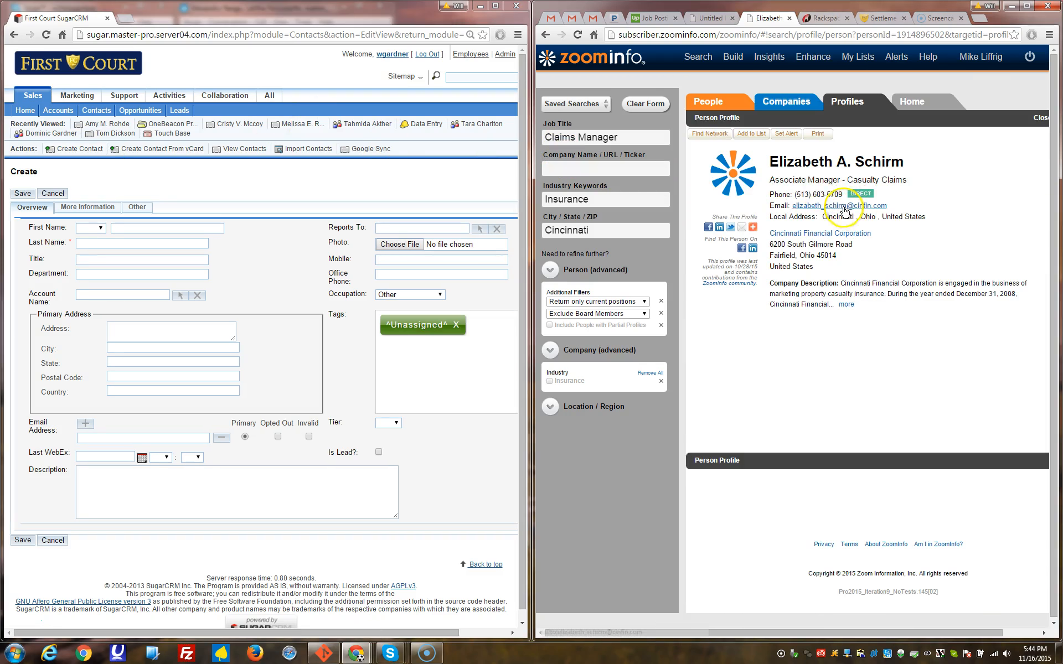
{"action": "right_click", "coordinate": [847, 208]}
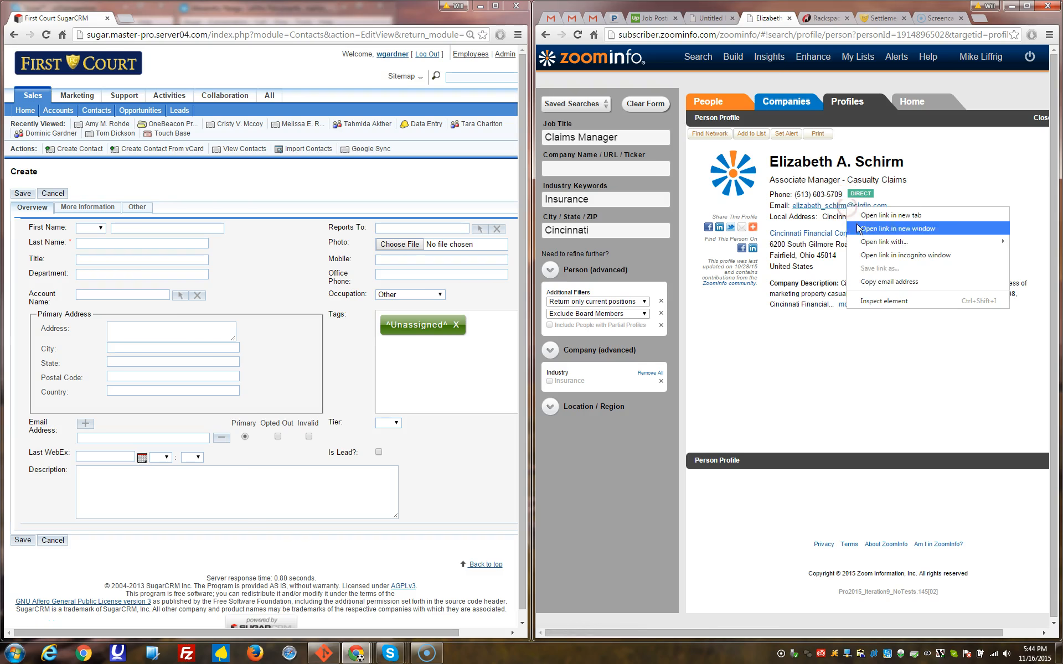
{"action": "left_click", "coordinate": [875, 281]}
{"action": "left_click", "coordinate": [484, 79]}
{"action": "key", "text": "ctrl+v"}
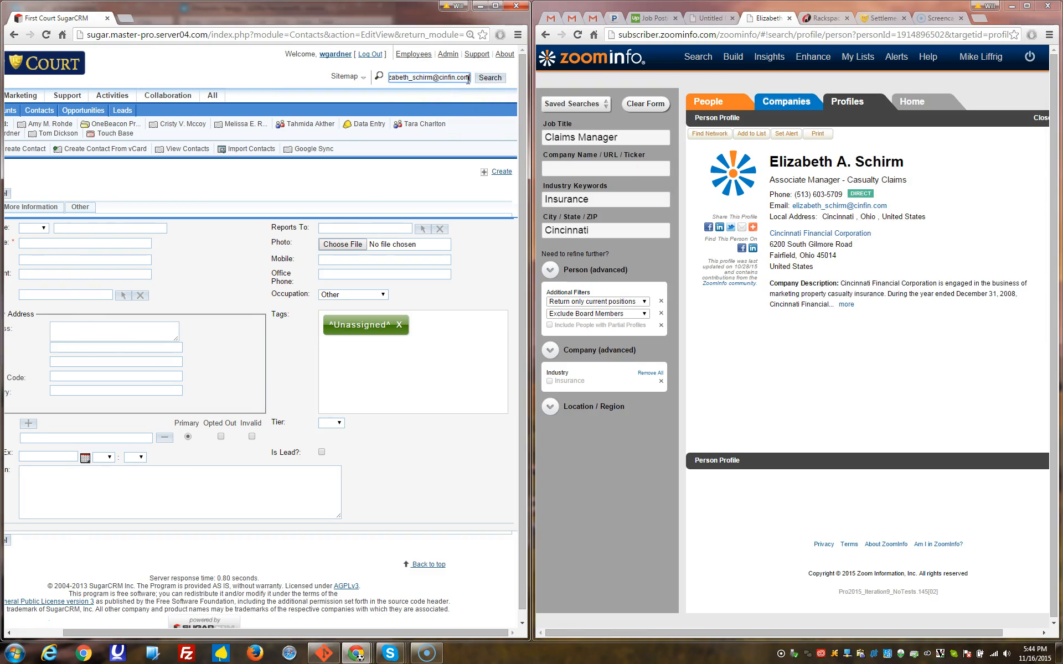
{"action": "left_click", "coordinate": [490, 81]}
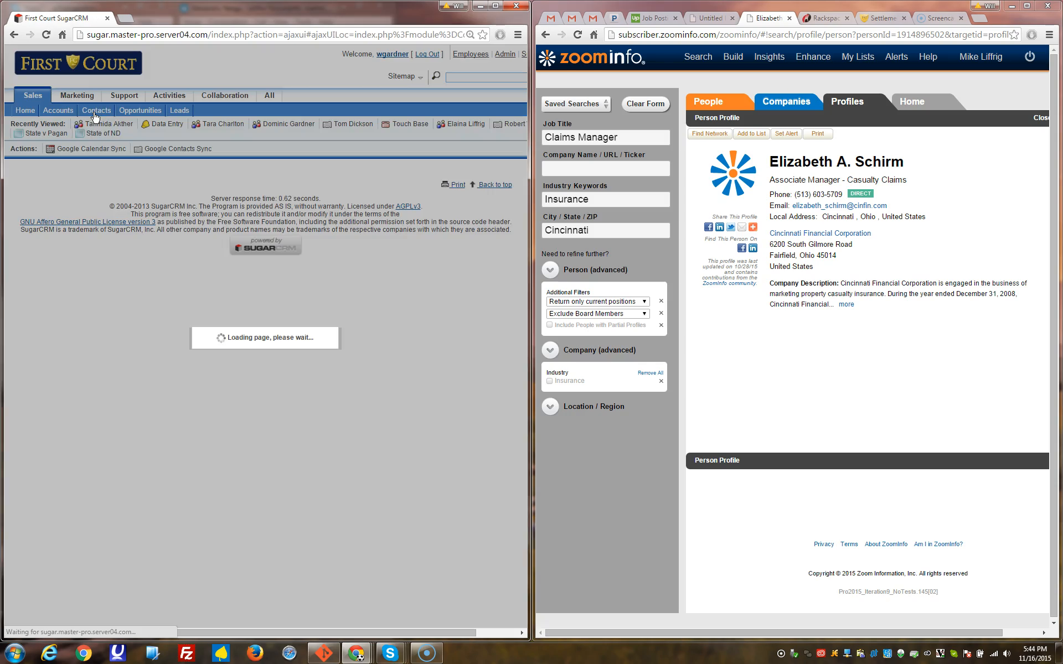
Return to the blank contact creation form in the CRM.
{"action": "left_click", "coordinate": [94, 113]}
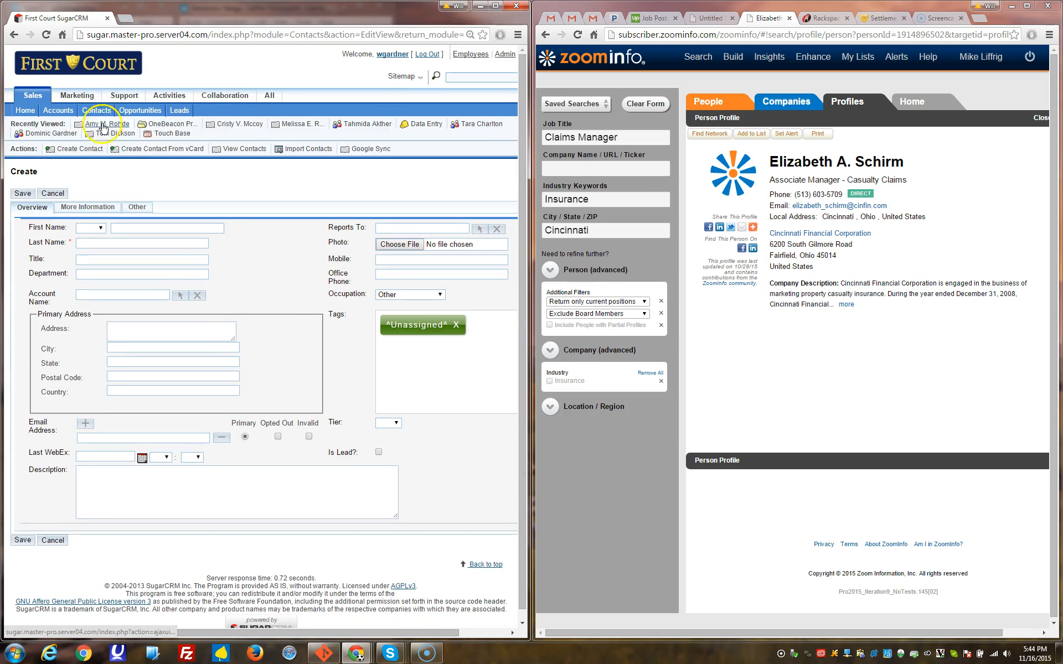
{"action": "left_click", "coordinate": [136, 207]}
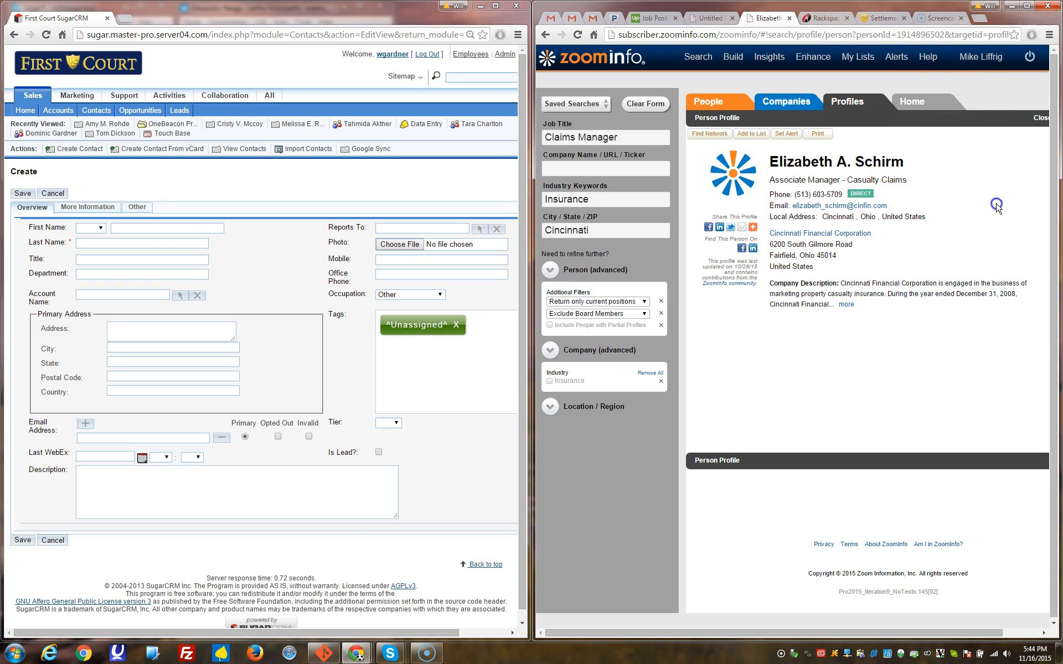
Open clipx.org in a new browser tab and examine the ClipX download versions and plugins.
{"action": "key", "text": "ctrl+t"}
{"action": "type", "text": "clipx.org"}
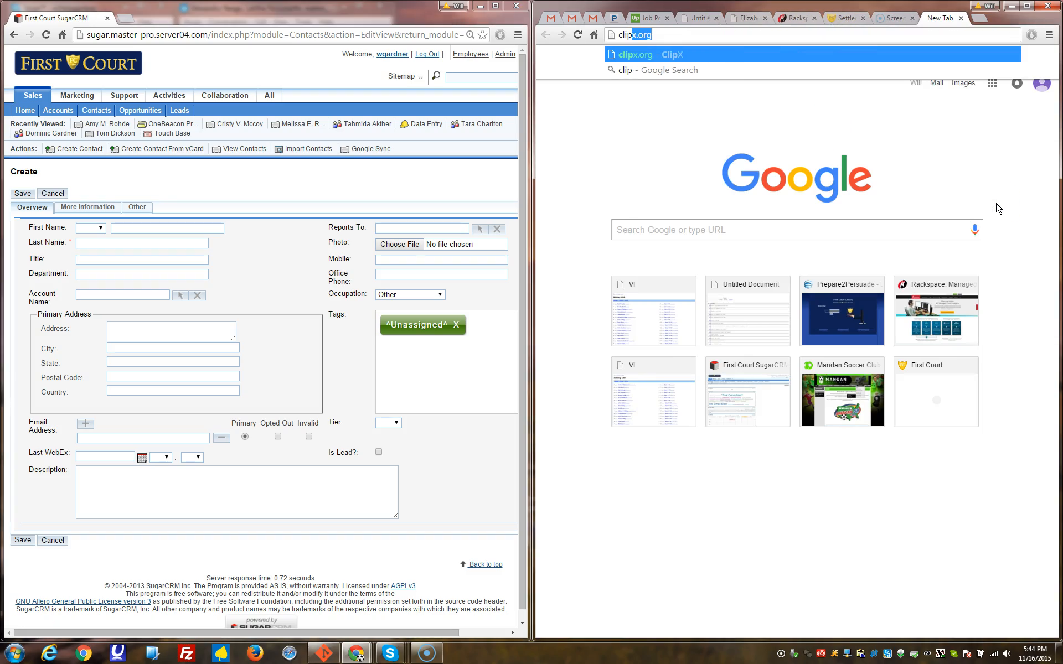
{"action": "key", "text": "Return"}
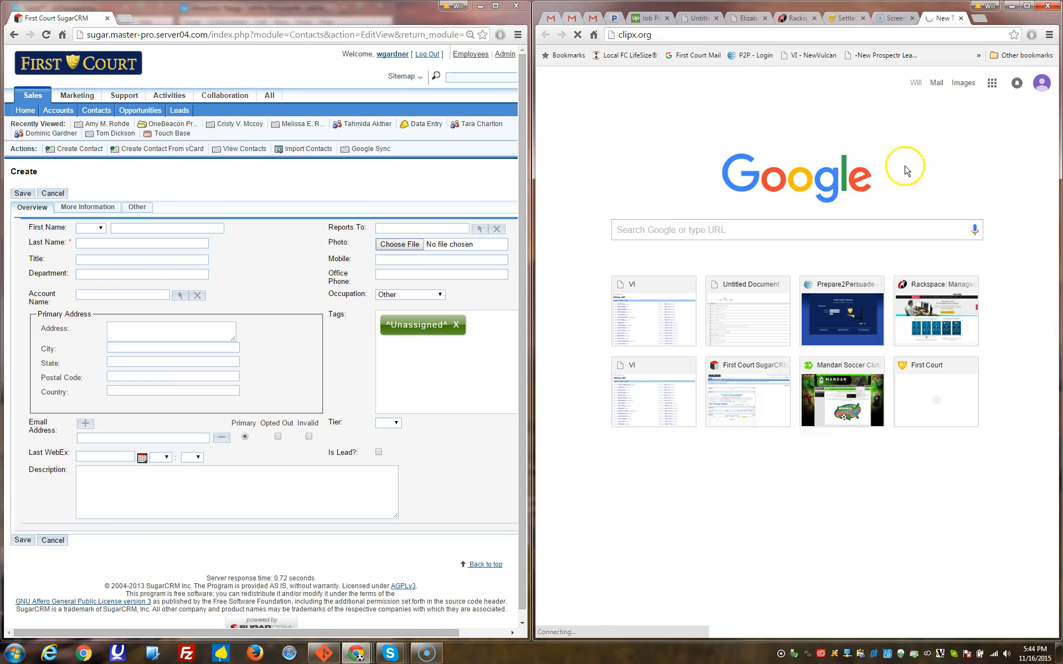
{"action": "scroll", "coordinate": [648, 332], "scroll_direction": "down", "scroll_amount": 5}
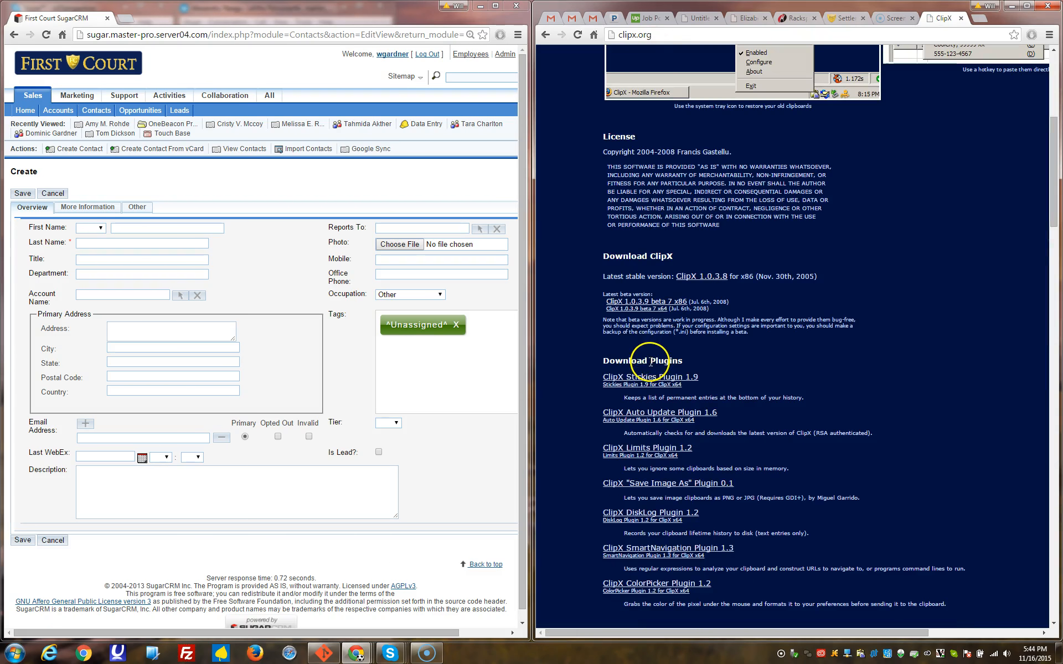
{"action": "scroll", "coordinate": [650, 363], "scroll_direction": "down", "scroll_amount": 7}
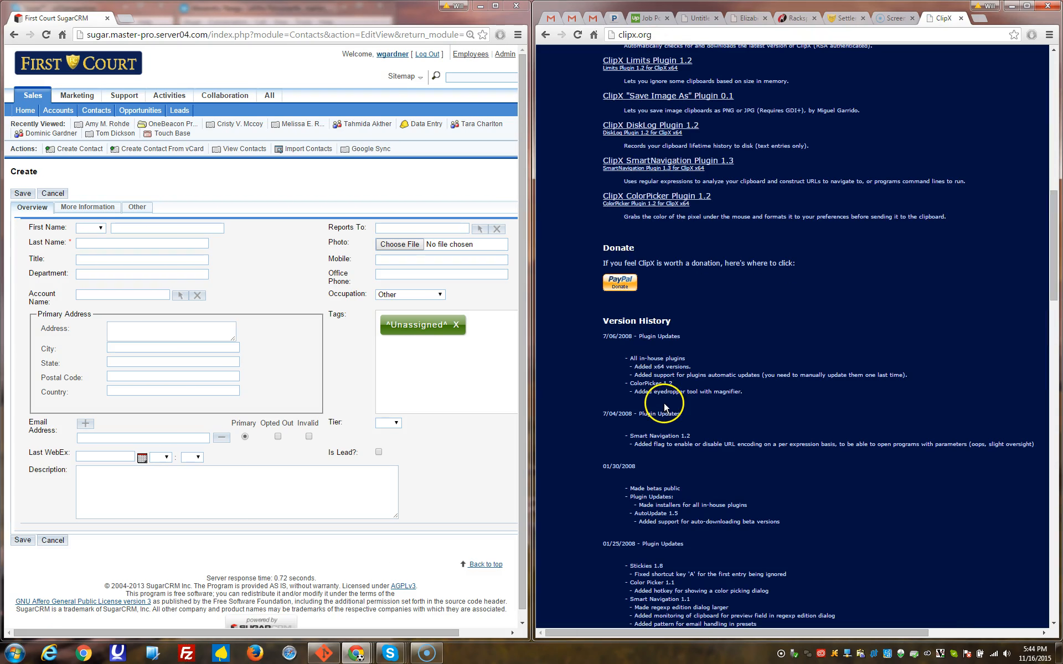
{"action": "scroll", "coordinate": [663, 410], "scroll_direction": "down", "scroll_amount": 8}
{"action": "scroll", "coordinate": [670, 421], "scroll_direction": "up", "scroll_amount": 12}
{"action": "scroll", "coordinate": [671, 380], "scroll_direction": "up", "scroll_amount": 4}
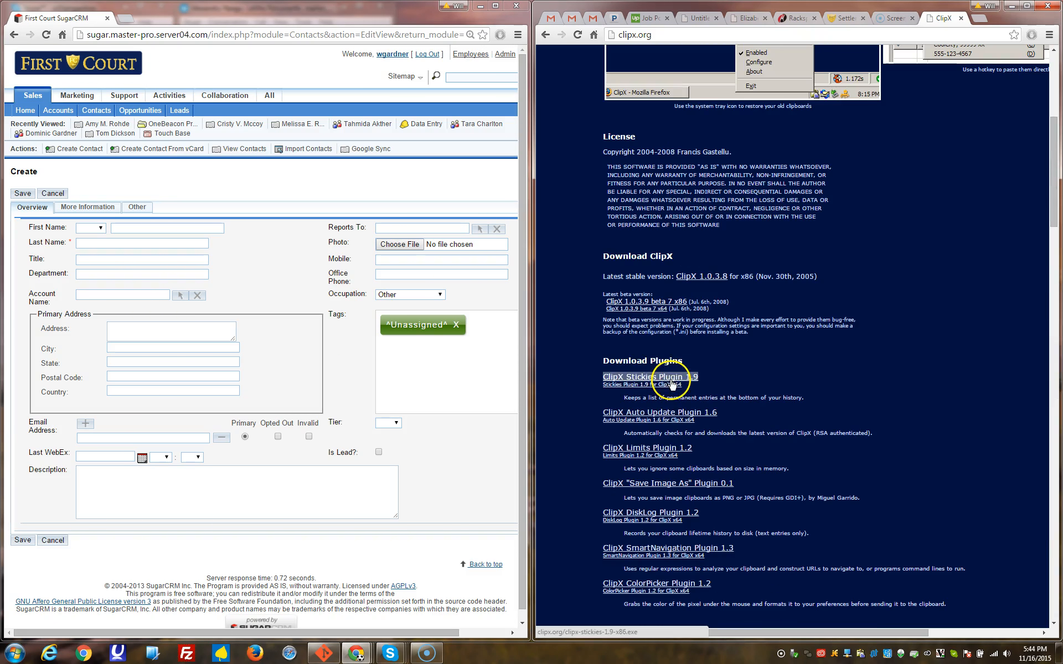
{"action": "left_click_drag", "start_coordinate": [652, 277], "coordinate": [737, 272]}
{"action": "left_click", "coordinate": [741, 275]}
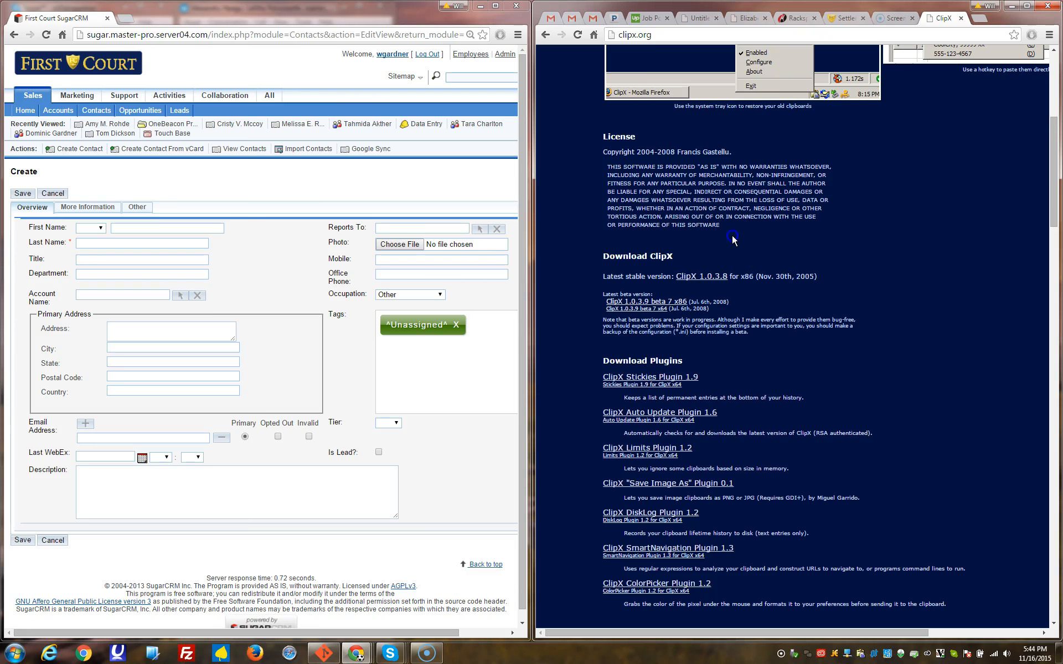
Display the ClipX clipboard history list and dismiss it without pasting anything.
{"action": "scroll", "coordinate": [733, 239], "scroll_direction": "up", "scroll_amount": 3}
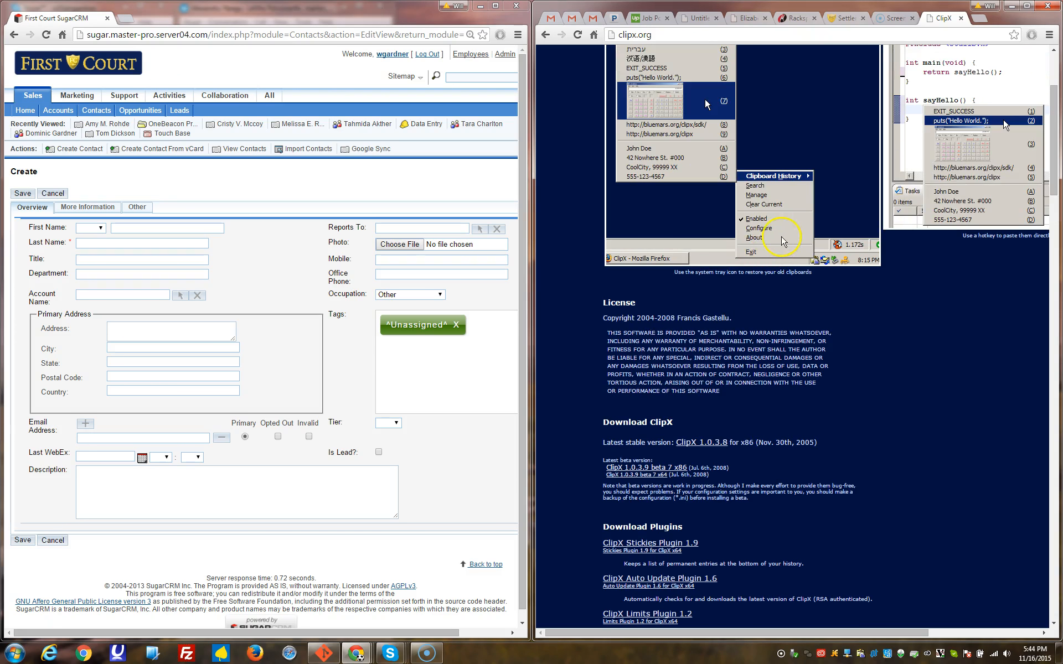
{"action": "key", "text": "ctrl+shift+v"}
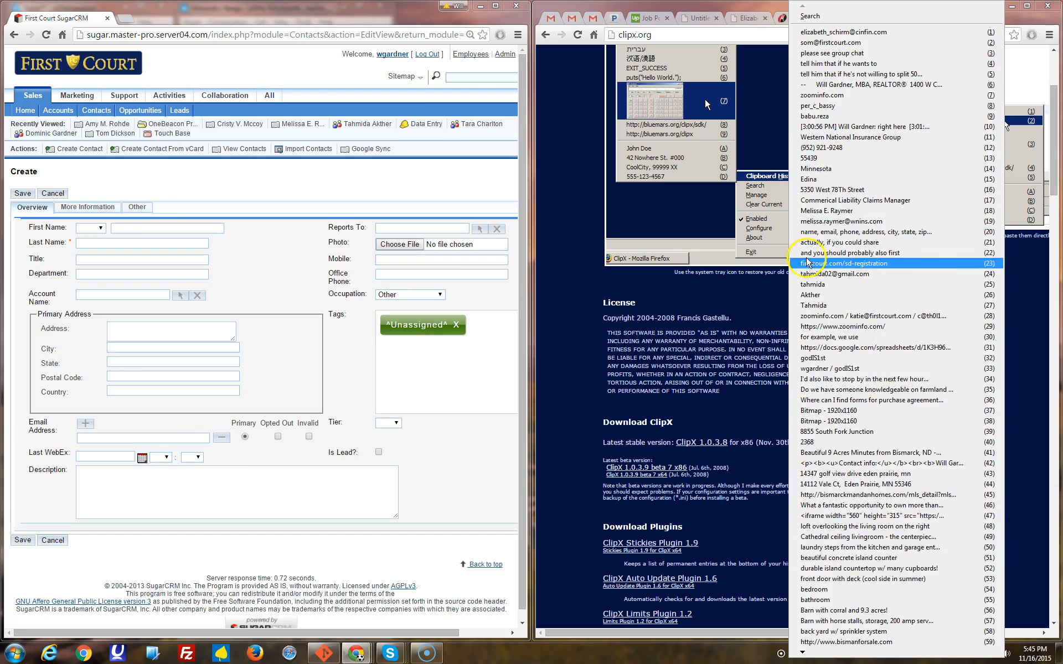
{"action": "left_click", "coordinate": [649, 321]}
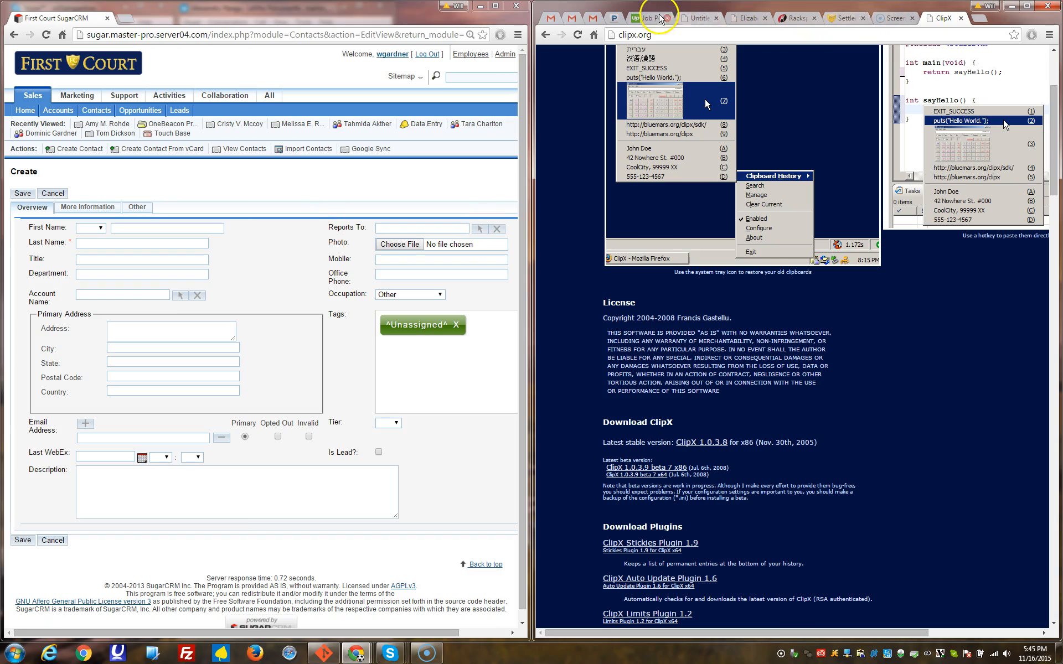
Return to the person's ZoomInfo profile and copy the full name and the job title as separate clipboard entries.
{"action": "left_click", "coordinate": [746, 19]}
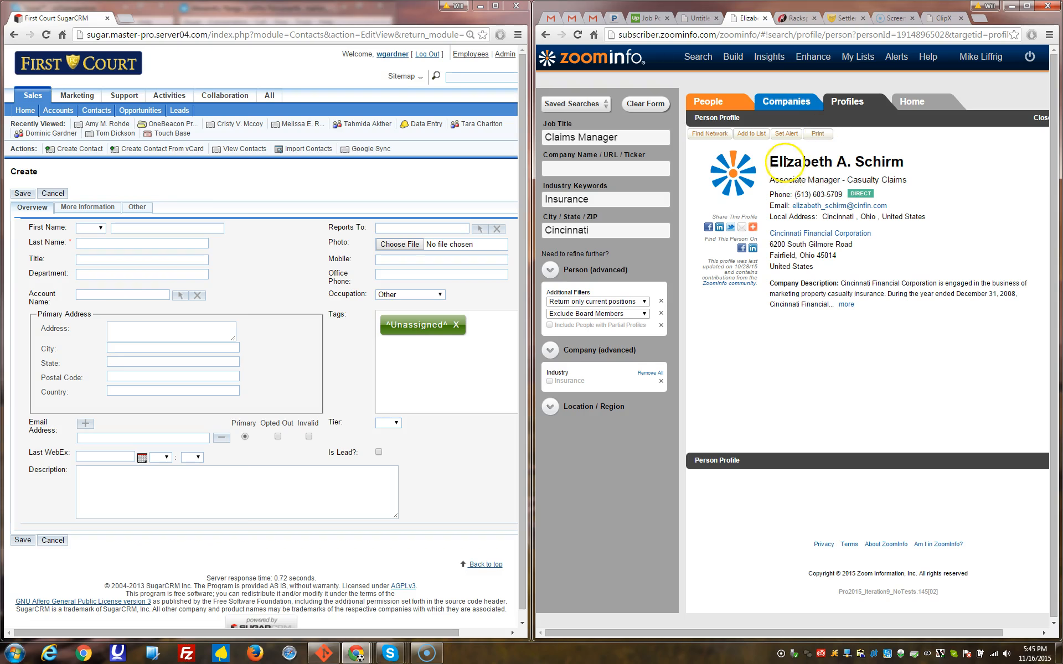
{"action": "left_click_drag", "start_coordinate": [798, 165], "coordinate": [902, 164]}
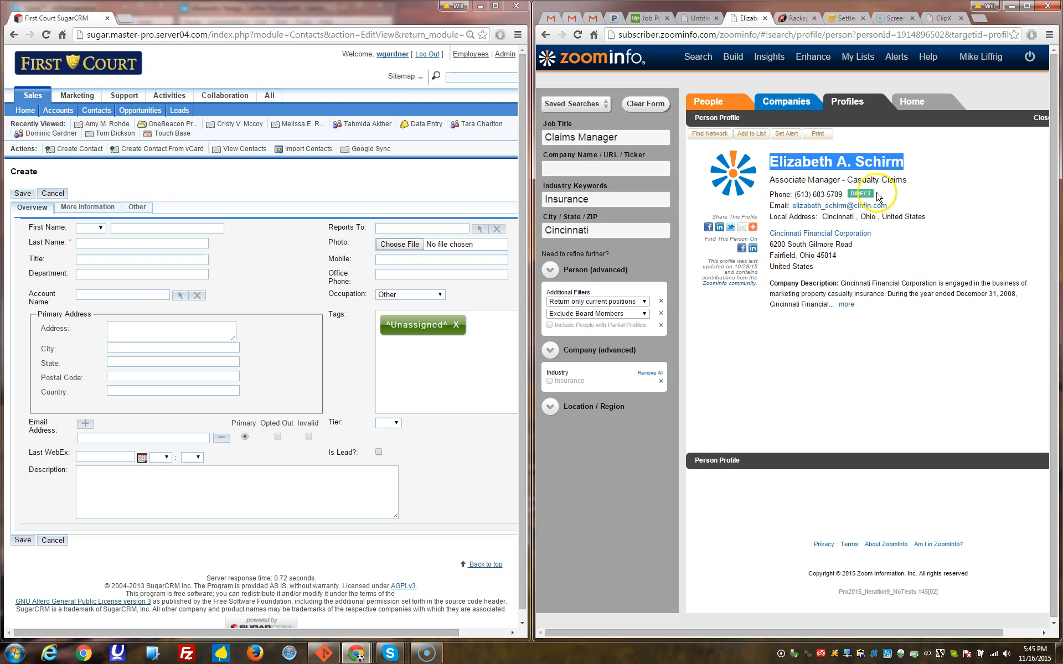
{"action": "left_click_drag", "start_coordinate": [771, 181], "coordinate": [908, 181]}
{"action": "key", "text": "ctrl+c"}
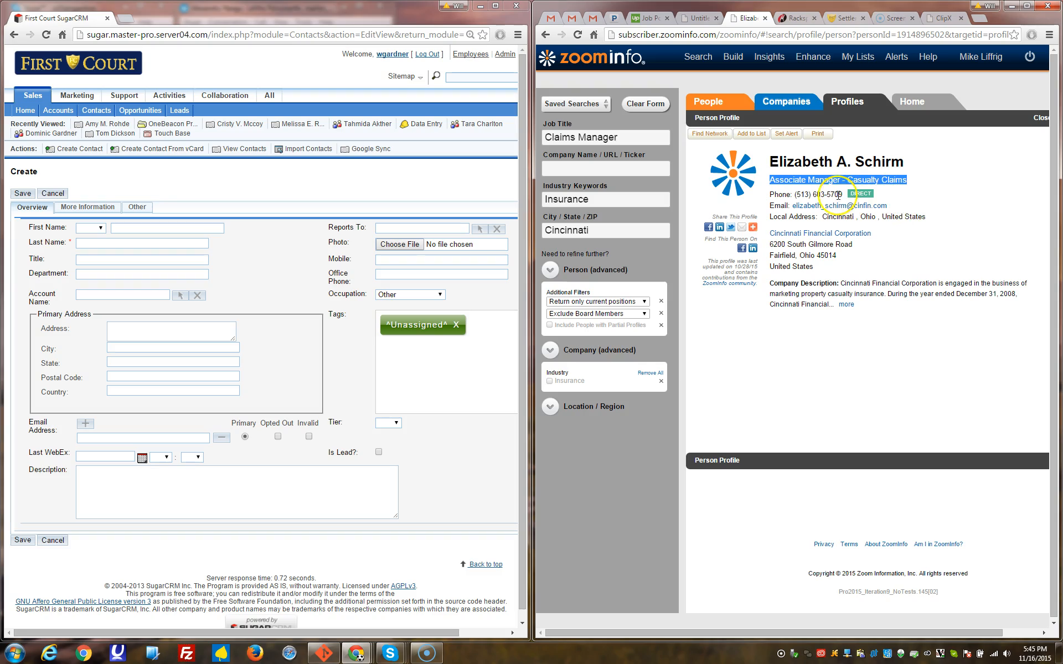
Copy the phone number and the email address from the profile as separate clipboard entries.
{"action": "left_click", "coordinate": [794, 195]}
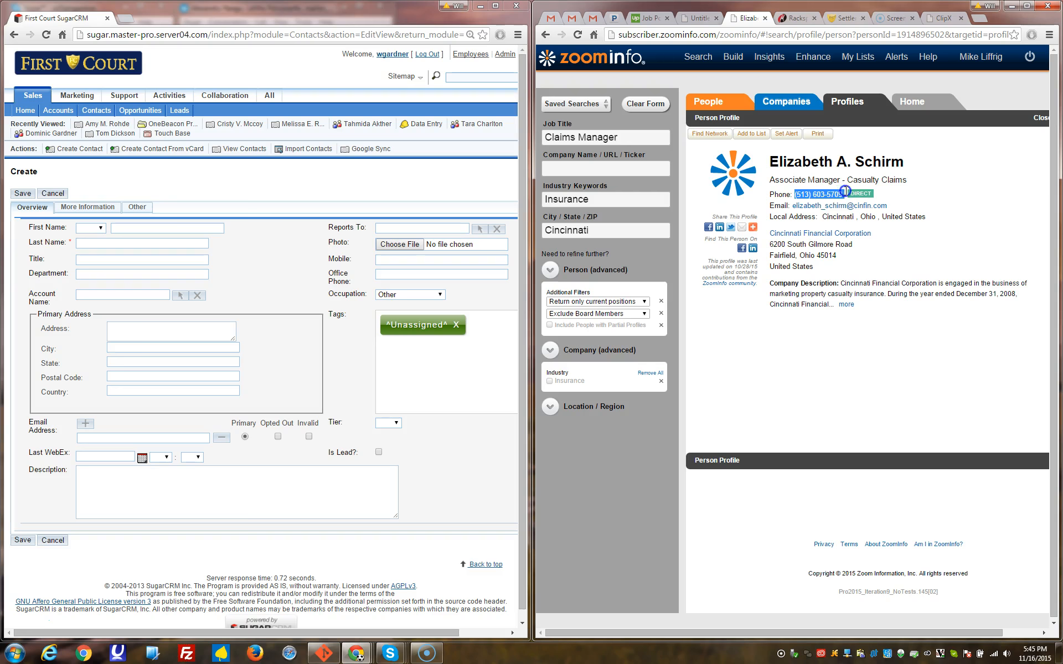
{"action": "right_click", "coordinate": [871, 204]}
{"action": "left_click", "coordinate": [909, 286]}
Copy the city and the state from the profile's local address as separate clipboard entries.
{"action": "left_click", "coordinate": [776, 216]}
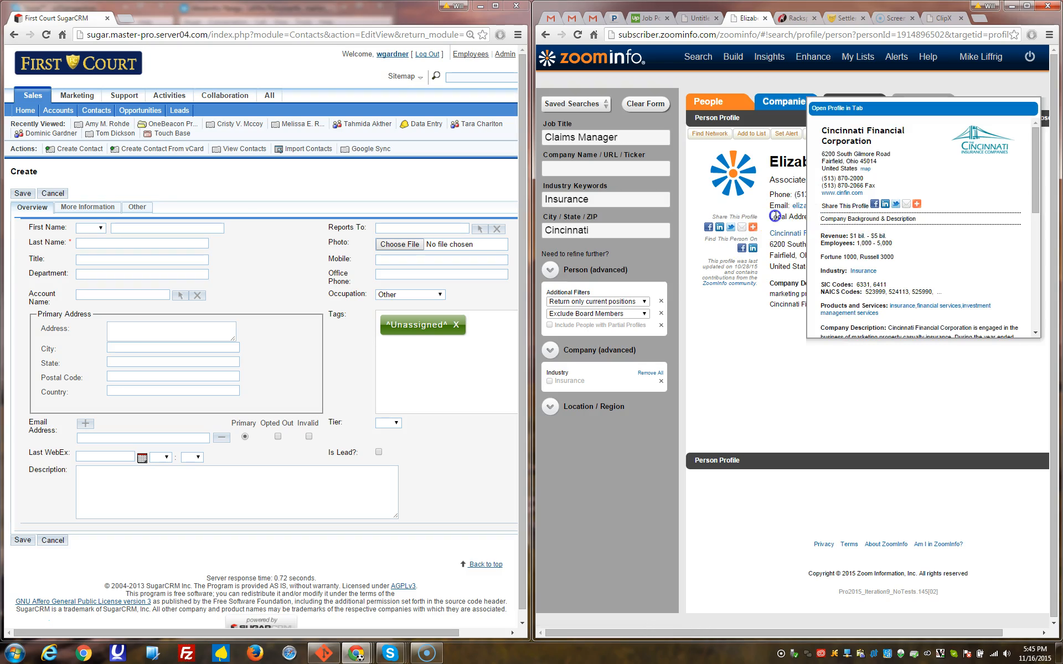
{"action": "left_click", "coordinate": [777, 214]}
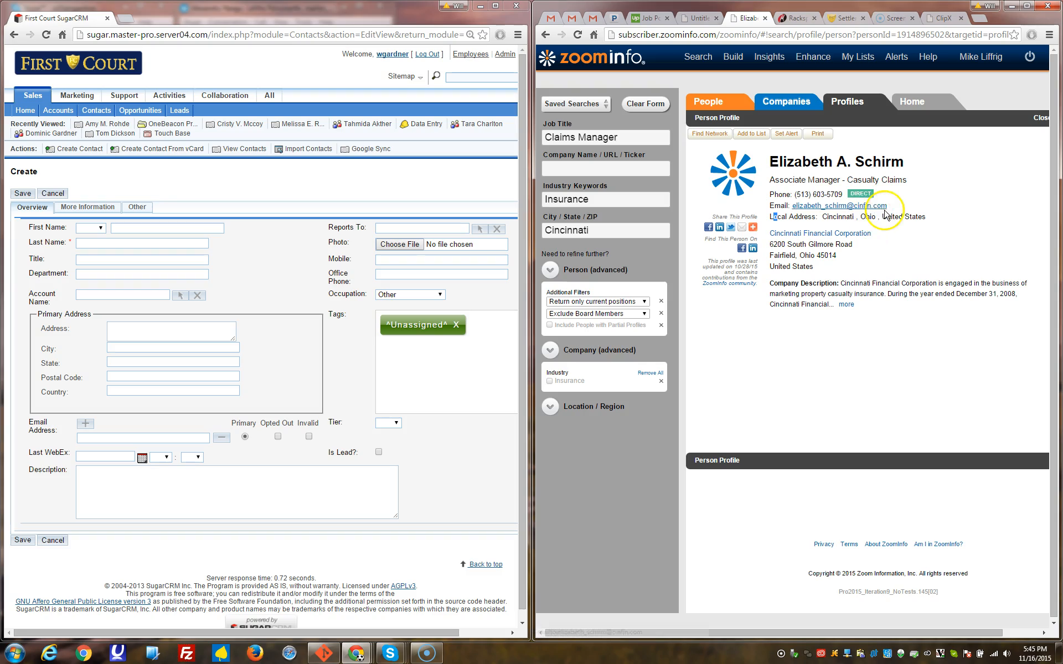
{"action": "double_click", "coordinate": [835, 216]}
{"action": "double_click", "coordinate": [868, 217]}
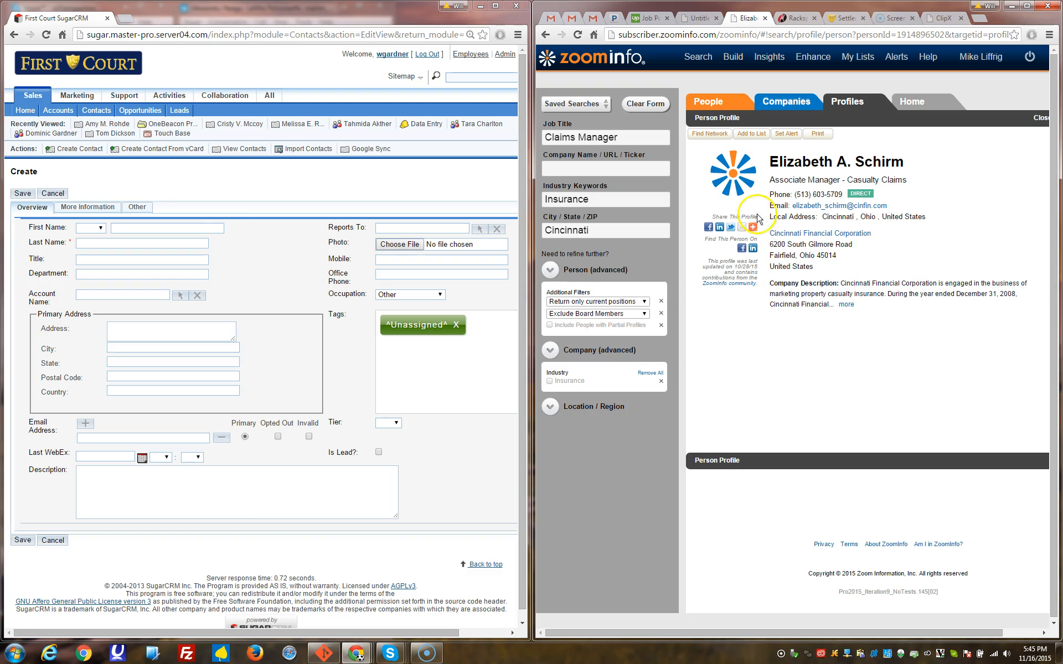
Paste the person's name from the clipboard history into the new contact, splitting it between First Name and Last Name.
{"action": "left_click", "coordinate": [165, 233]}
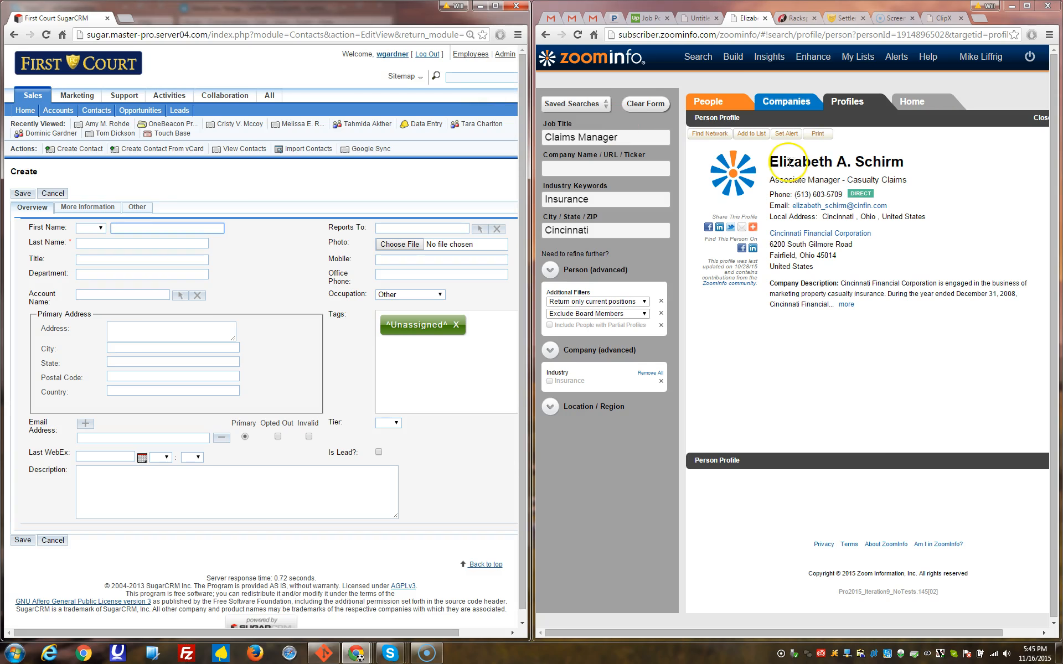
{"action": "left_click", "coordinate": [158, 234]}
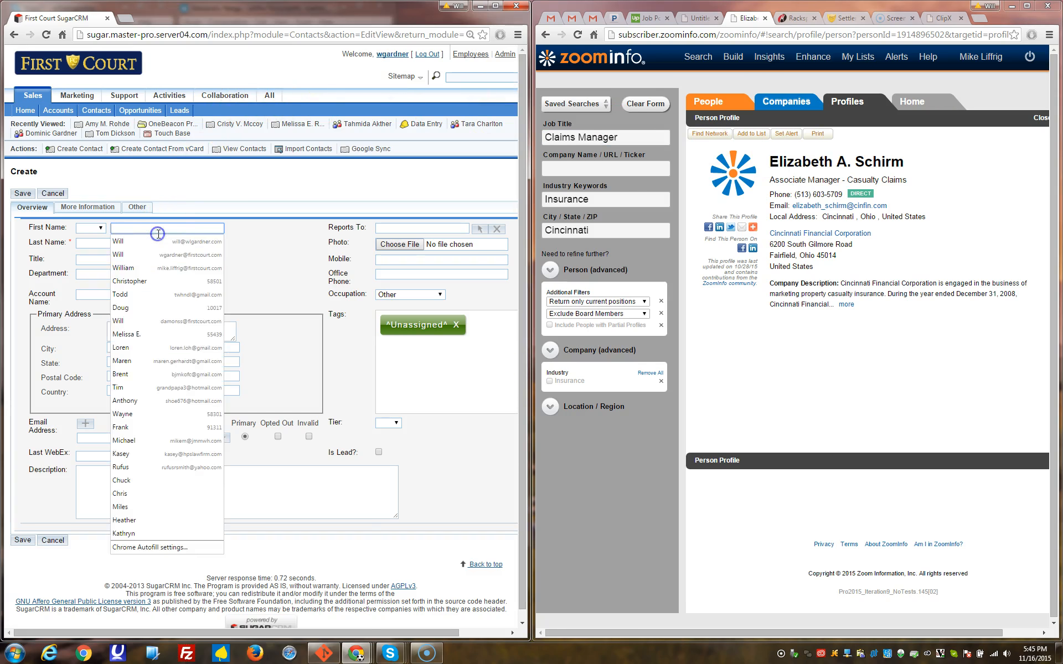
{"action": "key", "text": "ctrl+shift+v"}
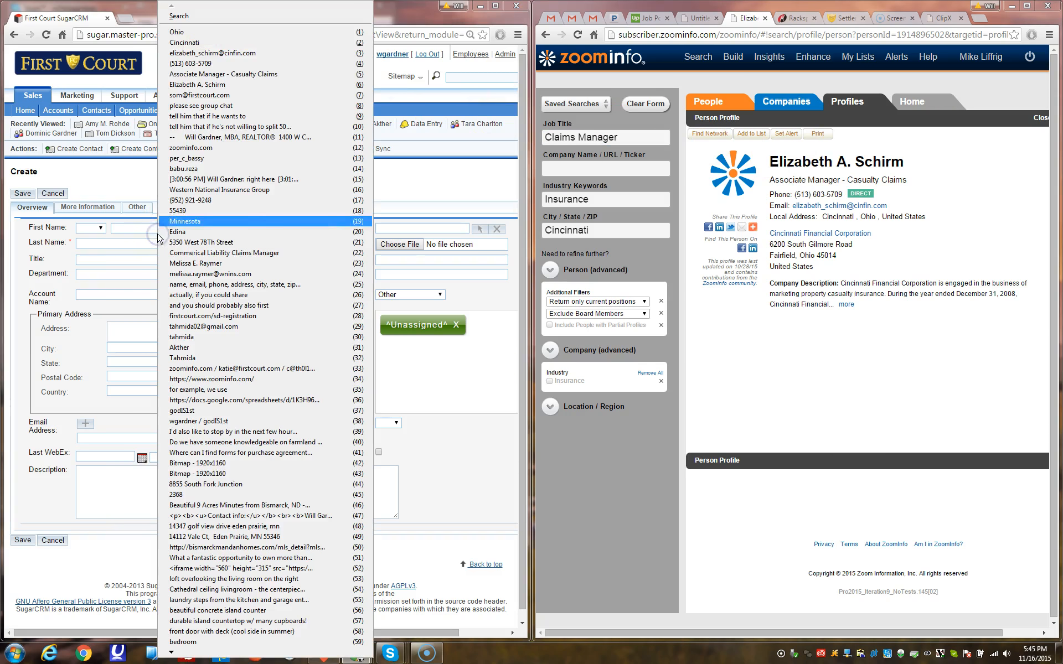
{"action": "left_click", "coordinate": [205, 86]}
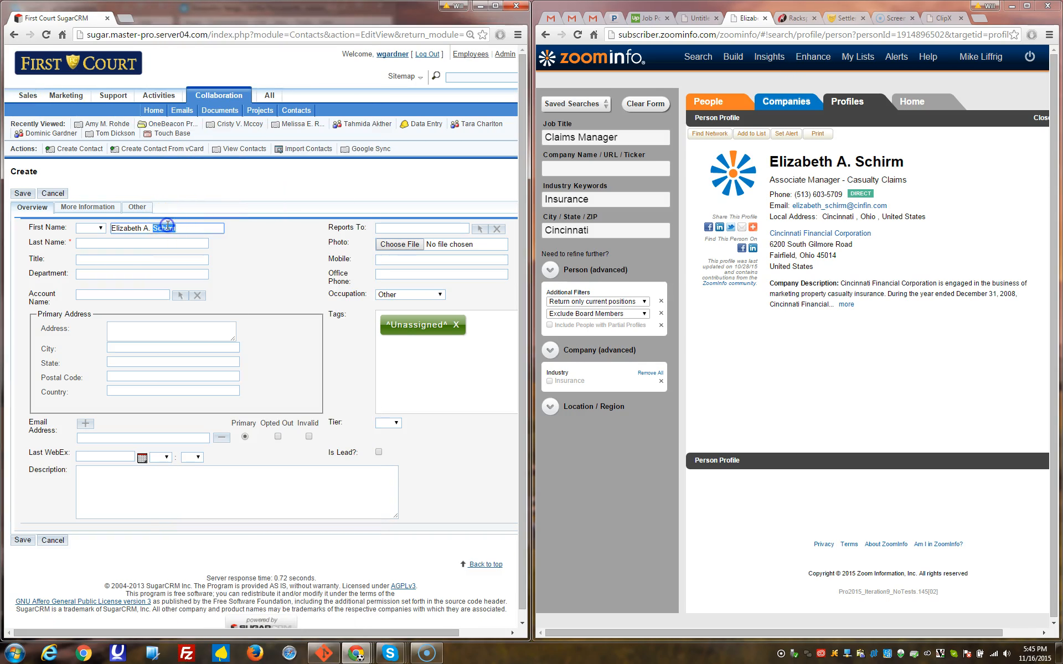
{"action": "left_click_drag", "start_coordinate": [153, 251], "coordinate": [152, 247]}
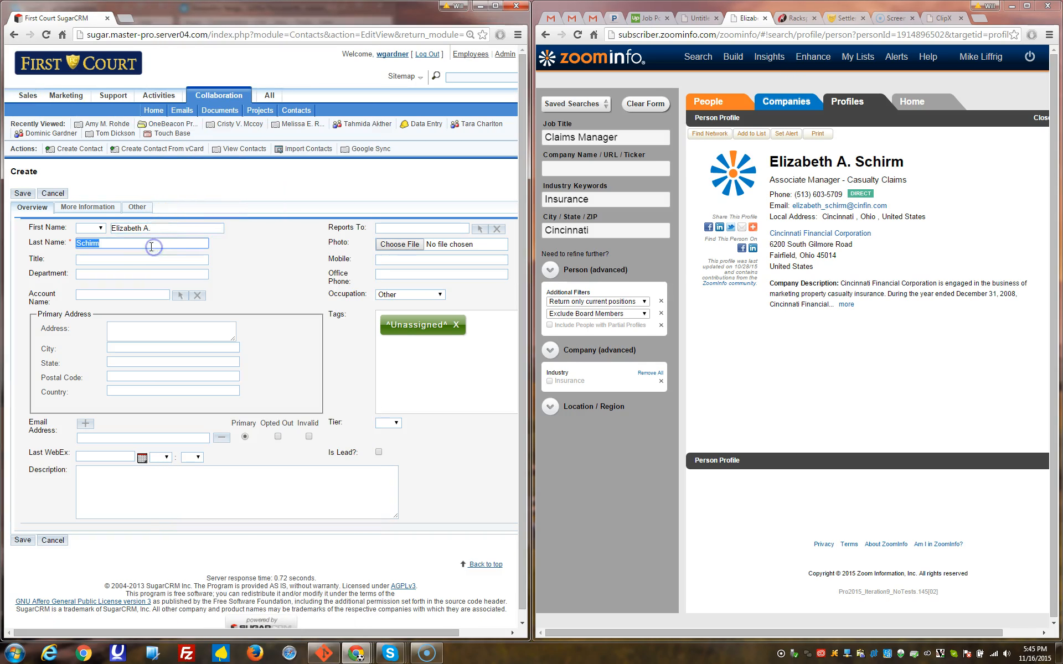
Fill the contact's Title with "Associate Manager - Casualty Claims" from the clipboard history.
{"action": "left_click", "coordinate": [121, 262]}
{"action": "key", "text": "ctrl+shift+v"}
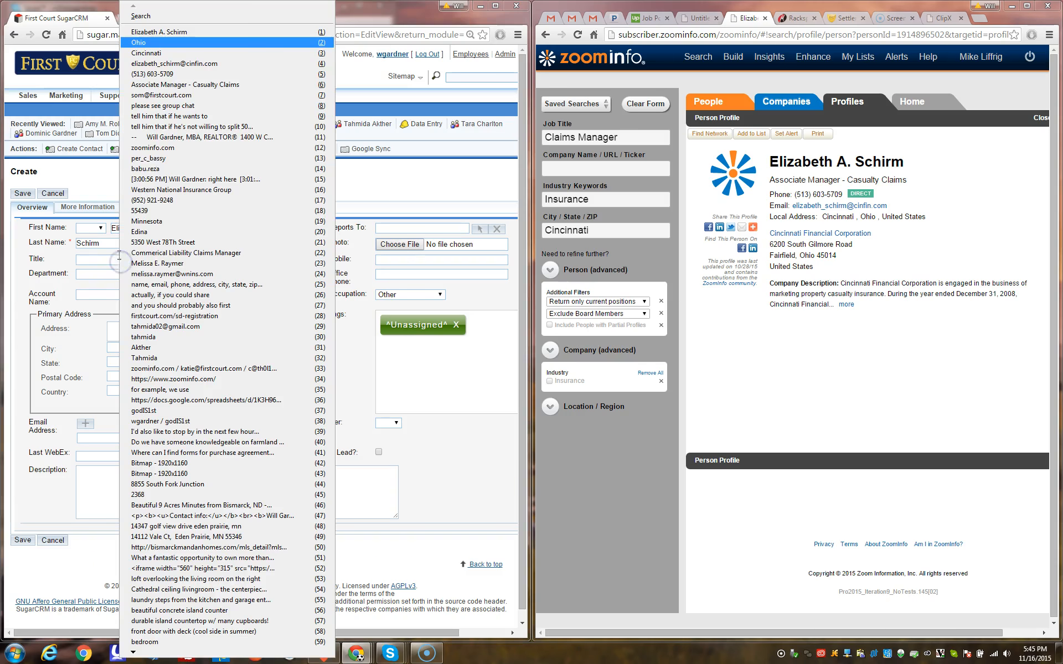
{"action": "left_click", "coordinate": [171, 86]}
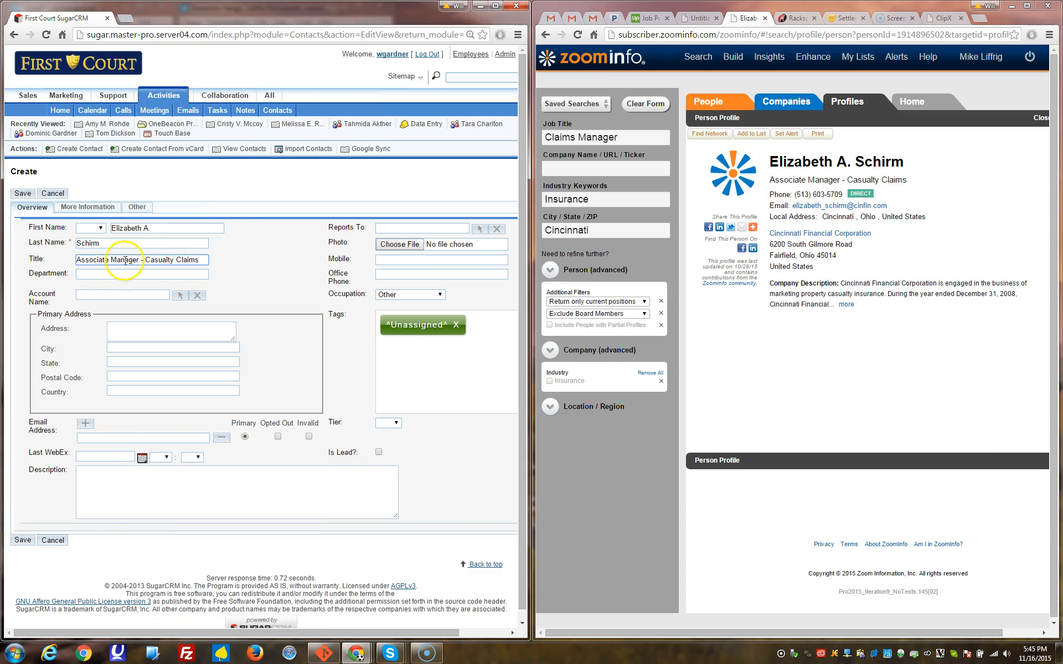
Fill the contact's Account Name with the existing account "Cincinnati Insurance".
{"action": "left_click", "coordinate": [112, 297]}
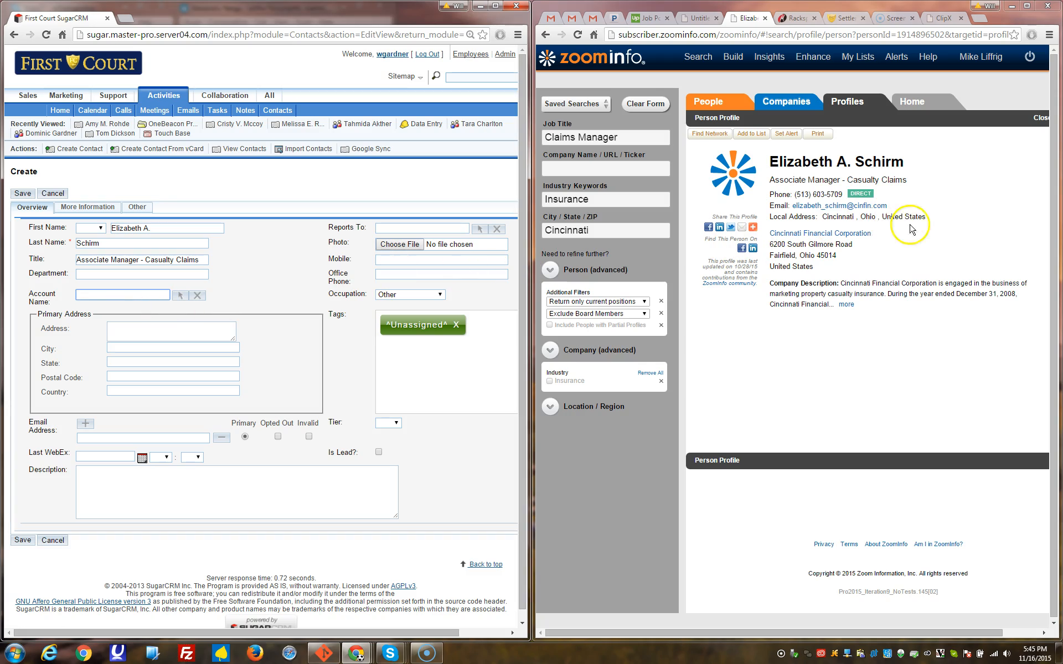
{"action": "mouse_move", "coordinate": [871, 234]}
{"action": "left_click", "coordinate": [749, 305]}
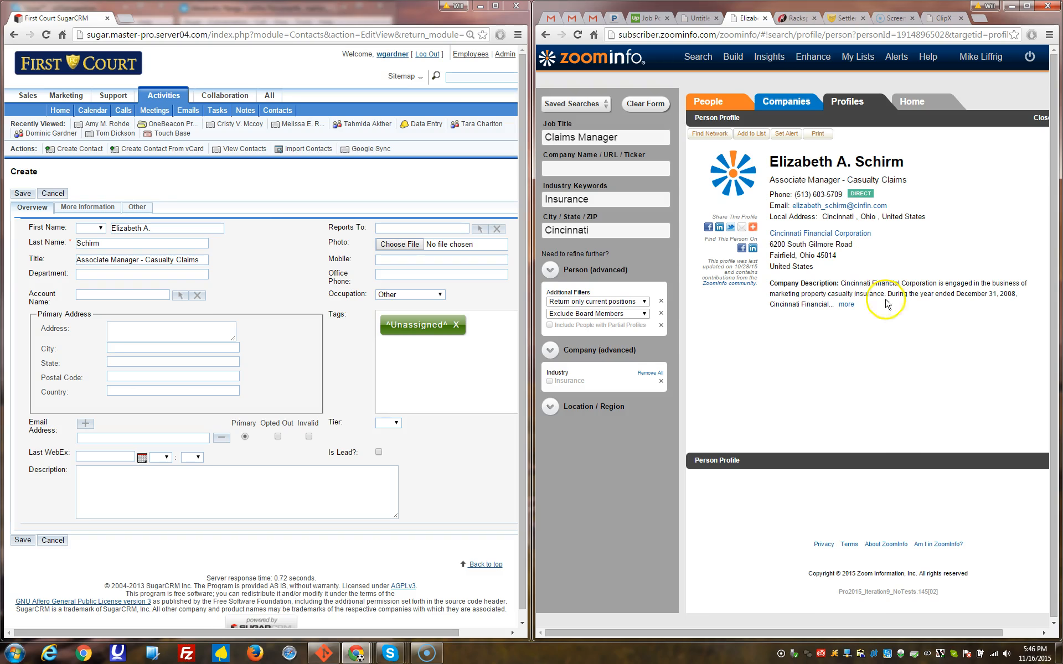
{"action": "left_click", "coordinate": [116, 293]}
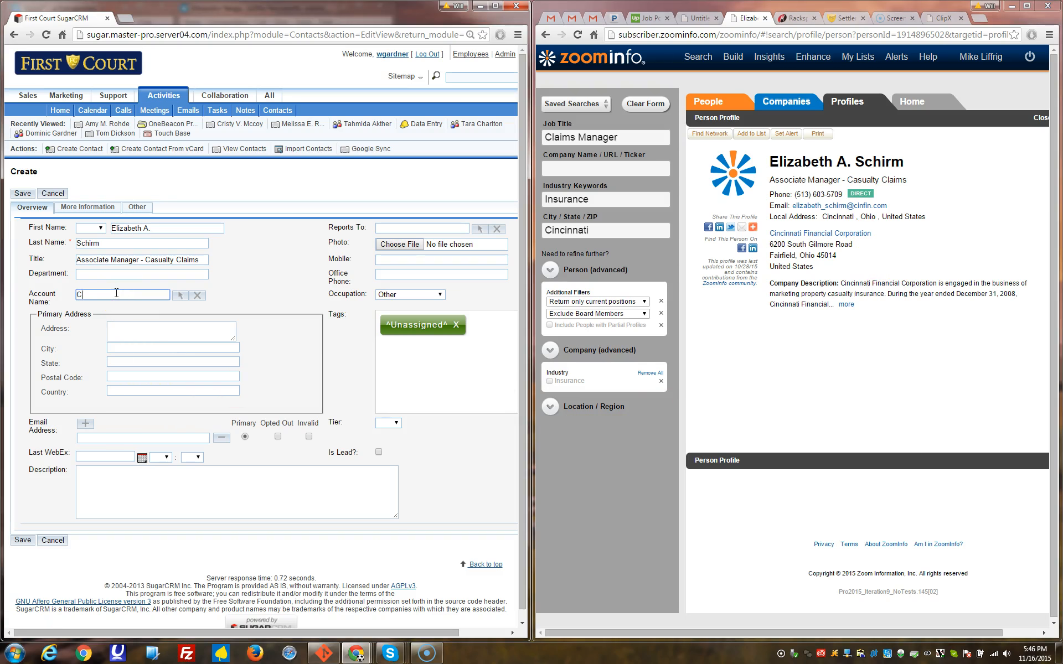
{"action": "type", "text": "Cincinnati Insurance"}
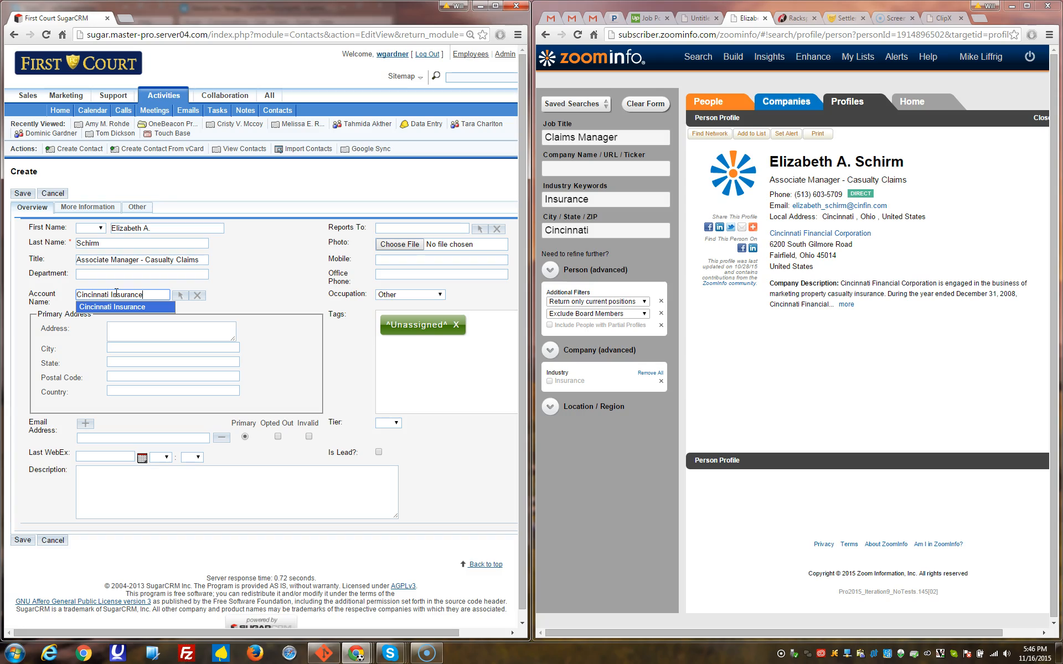
Clear the contact's Account Name along with the auto-filled primary address, city, state, postal code and office phone.
{"action": "left_click", "coordinate": [198, 296]}
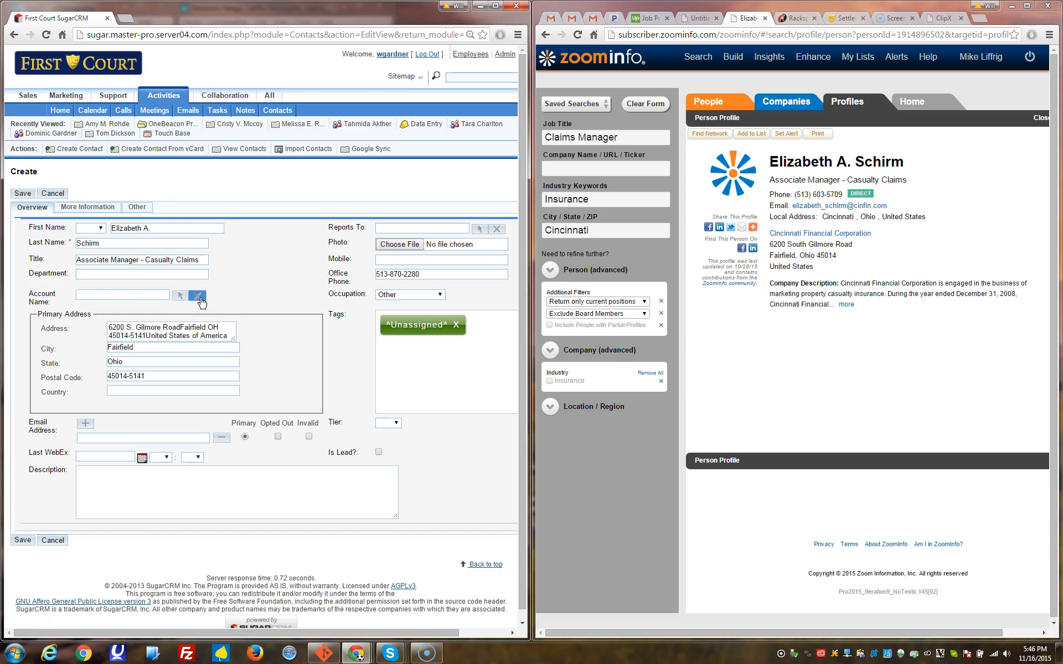
{"action": "triple_click", "coordinate": [205, 331]}
{"action": "key", "text": "BackSpace"}
{"action": "key", "text": "Tab"}
{"action": "key", "text": "BackSpace"}
{"action": "key", "text": "Tab"}
{"action": "key", "text": "BackSpace"}
{"action": "key", "text": "Tab"}
{"action": "key", "text": "BackSpace"}
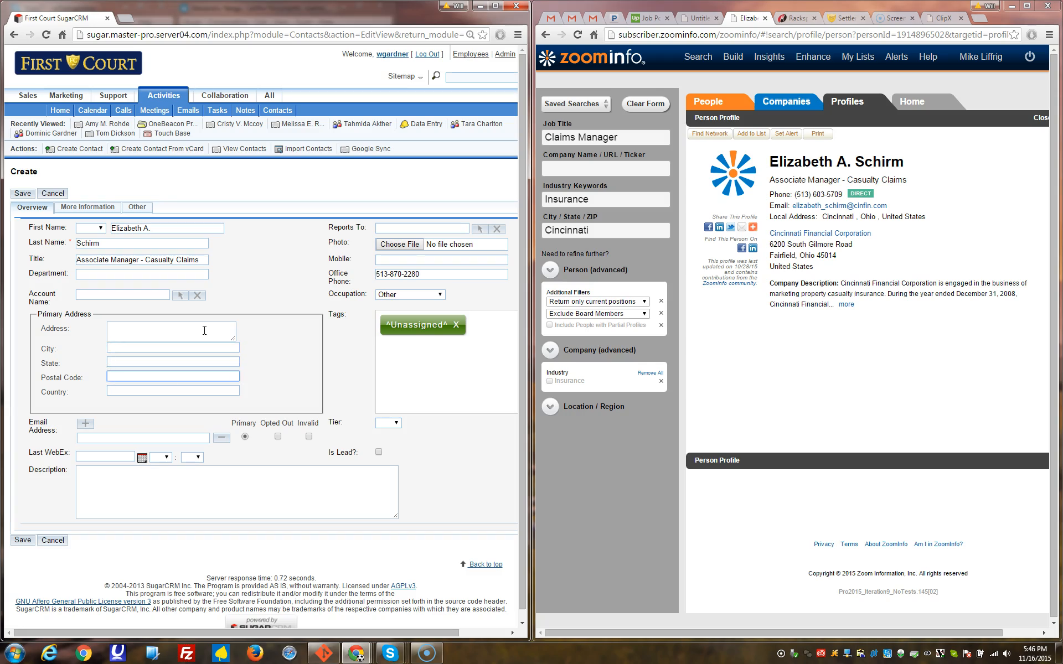
{"action": "left_click", "coordinate": [421, 273]}
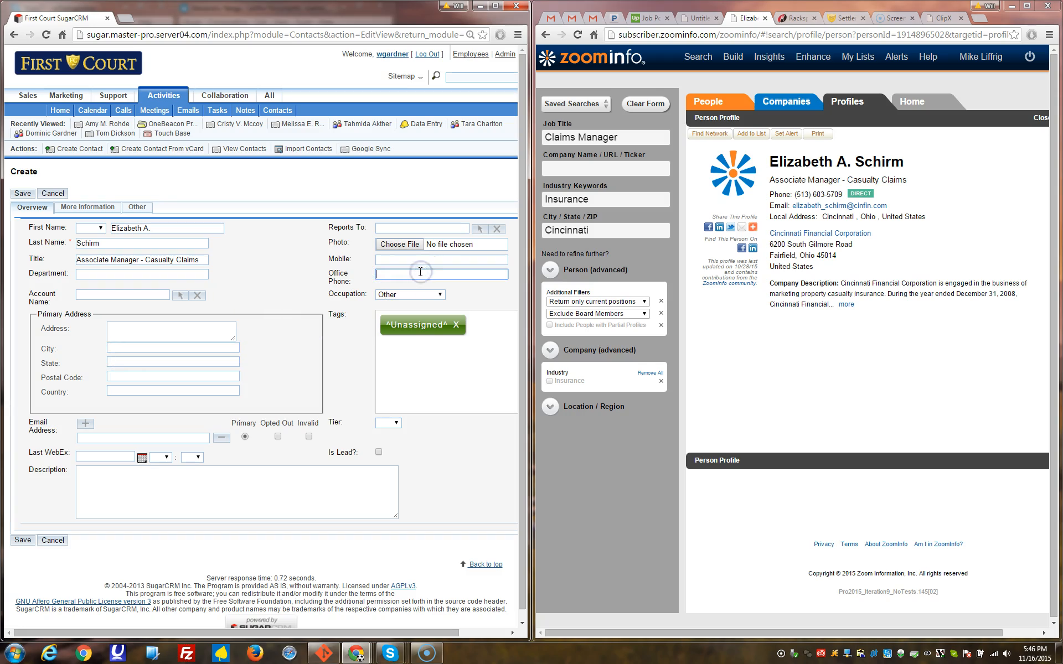
{"action": "left_click", "coordinate": [122, 296]}
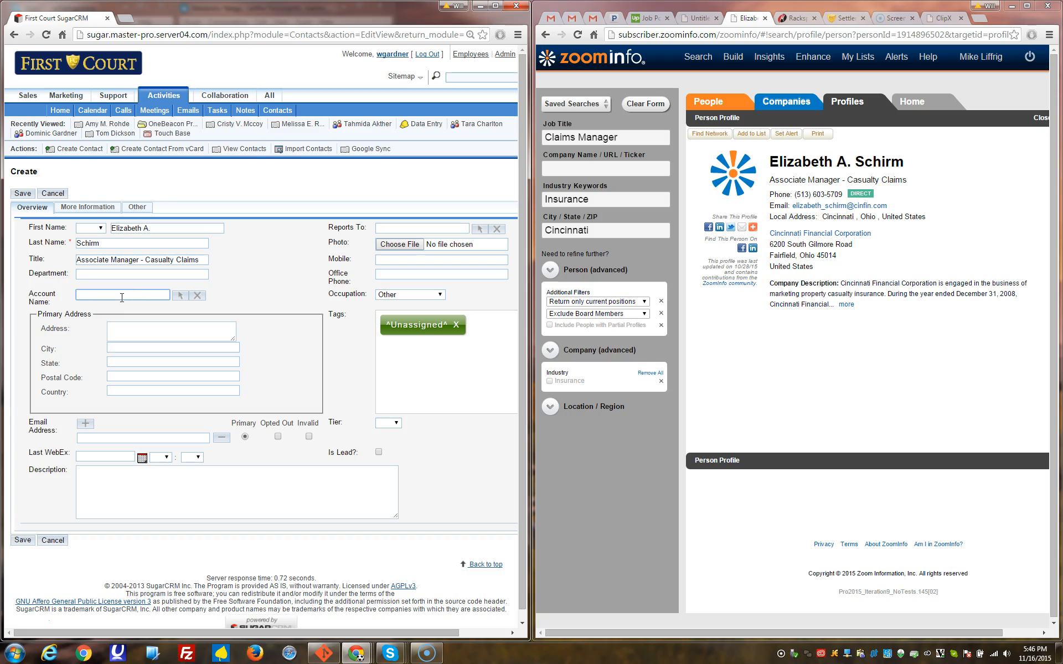
{"action": "left_click", "coordinate": [72, 294]}
{"action": "left_click", "coordinate": [897, 228]}
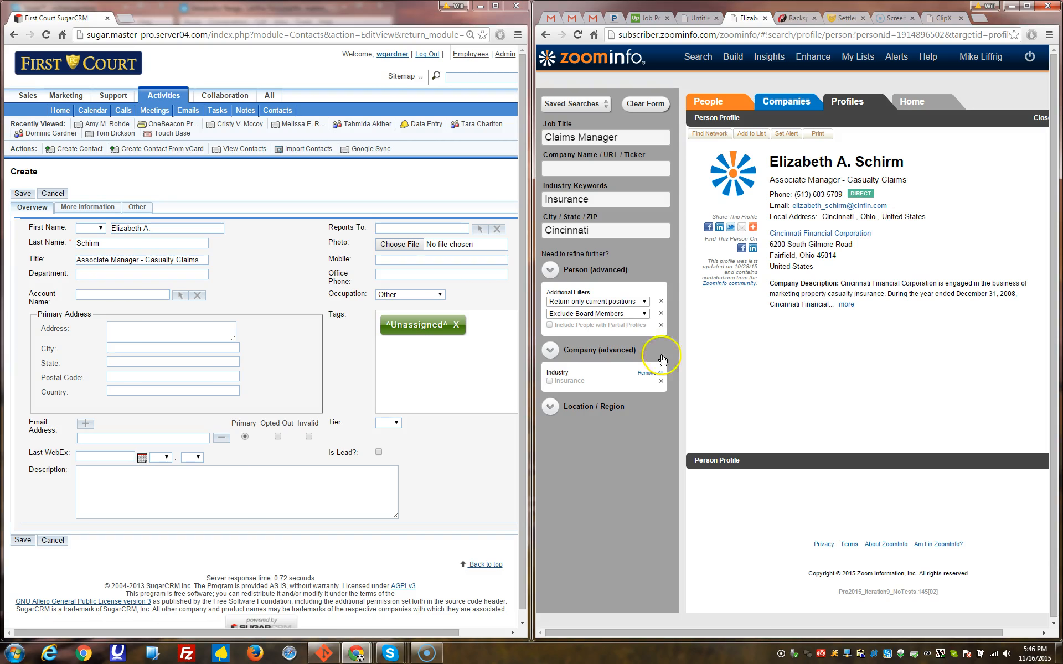
{"action": "left_click", "coordinate": [86, 298]}
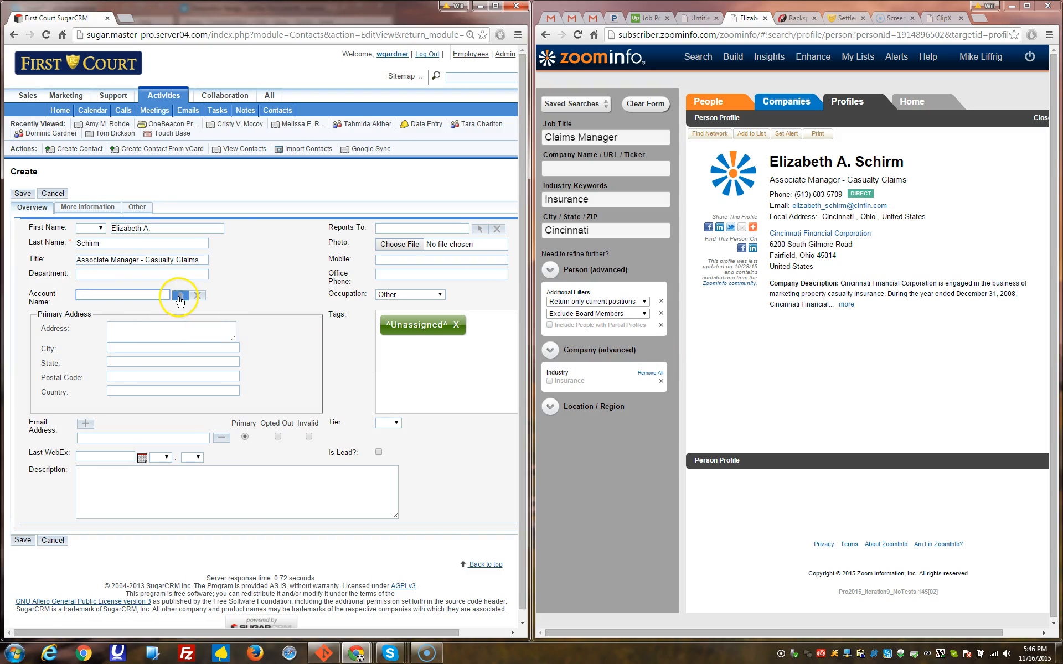